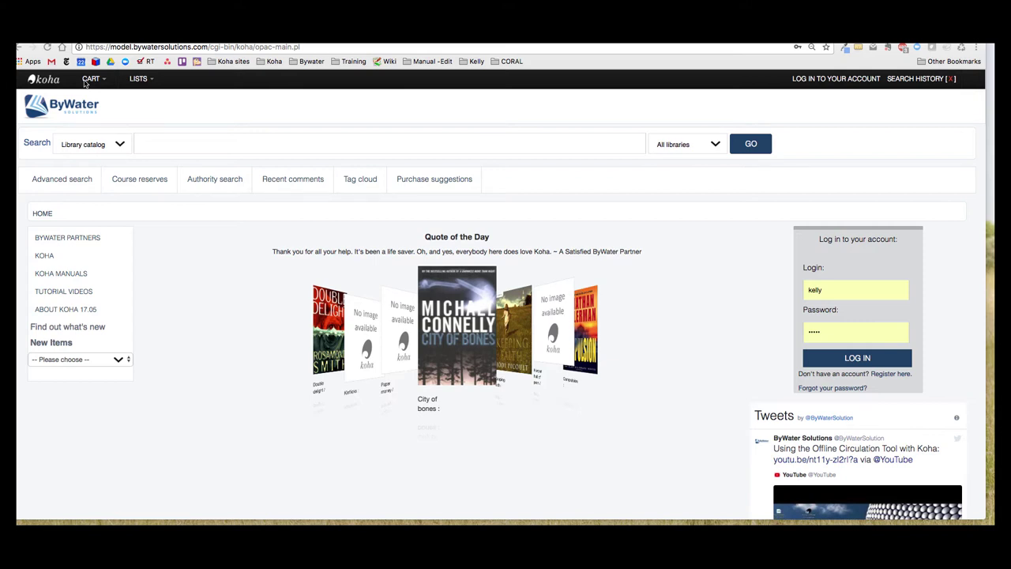
Step: Search the library catalog for "on the run" across all libraries
{"action": "left_click", "coordinate": [151, 143]}
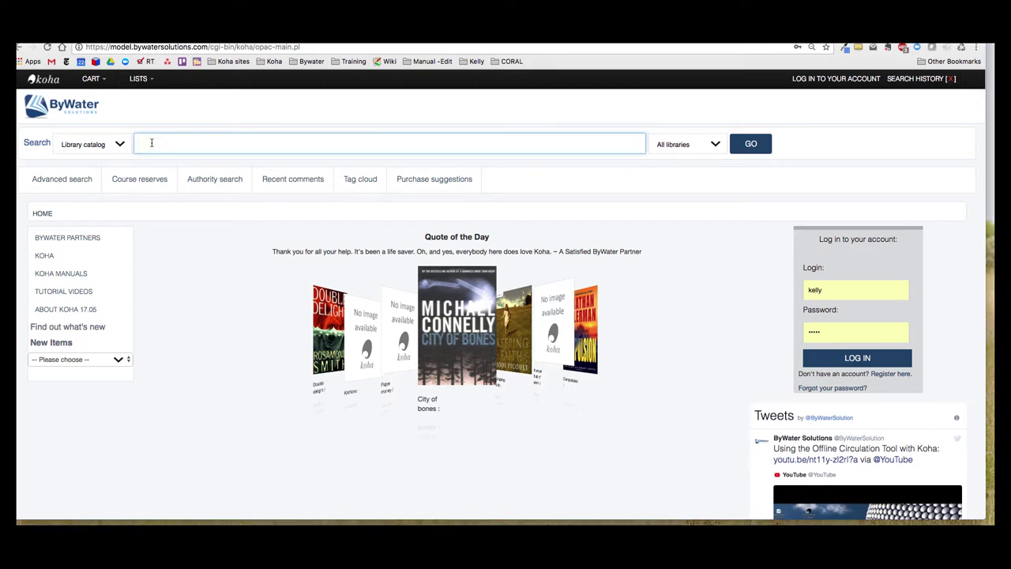
{"action": "type", "text": "on the run"}
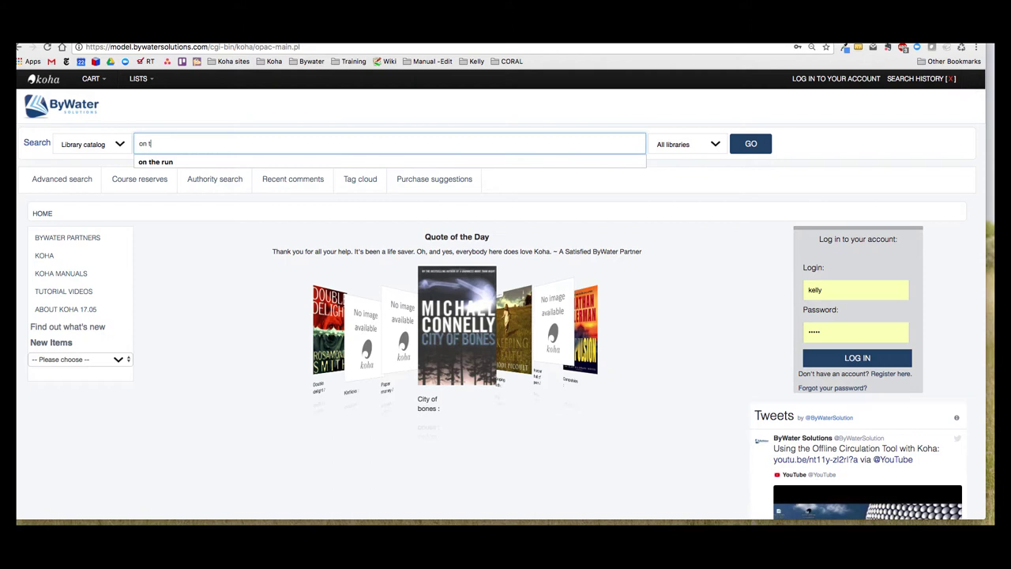
{"action": "left_click", "coordinate": [158, 162]}
{"action": "left_click", "coordinate": [764, 146]}
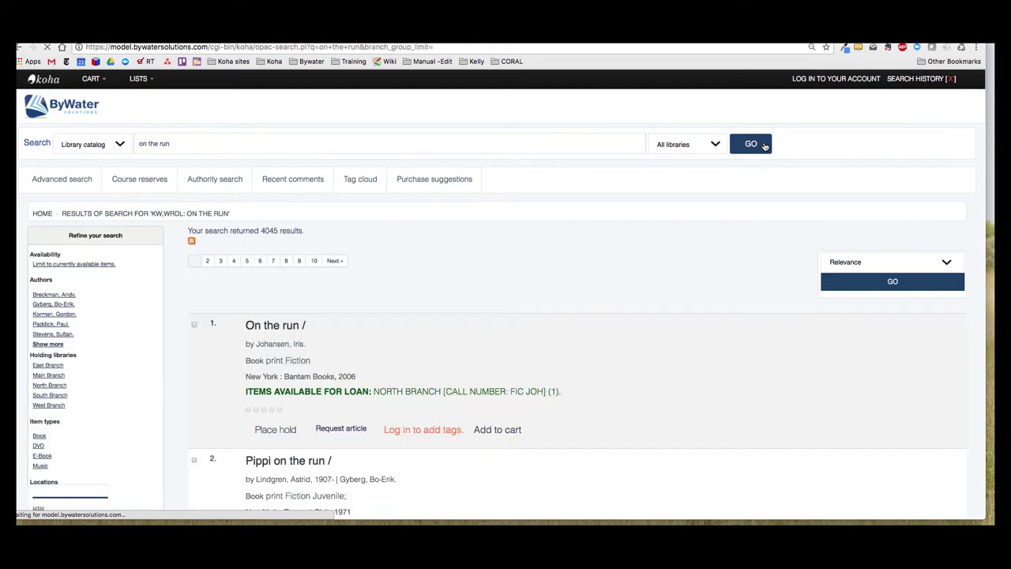
Step: Open the record of On the run by Iris Johansen from the search results and add it to the cart
{"action": "scroll", "coordinate": [455, 251], "scroll_direction": "down", "scroll_amount": 3}
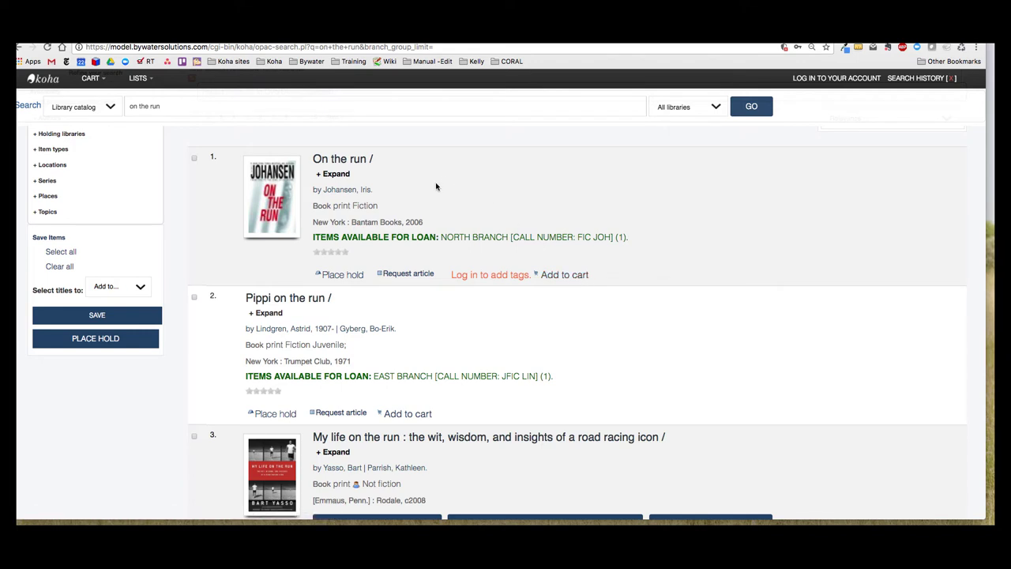
{"action": "left_click", "coordinate": [338, 159]}
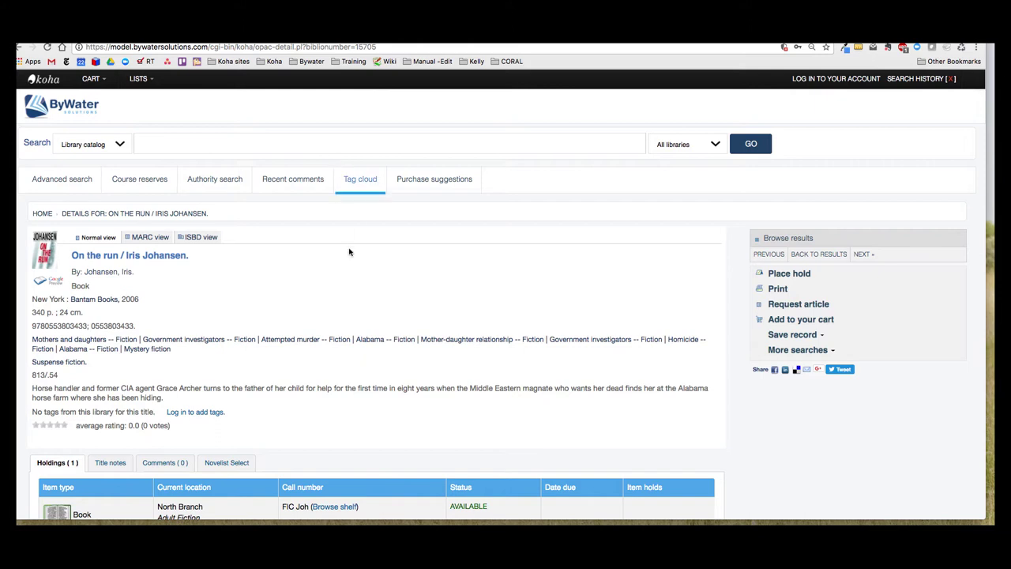
{"action": "scroll", "coordinate": [350, 250], "scroll_direction": "down", "scroll_amount": 2}
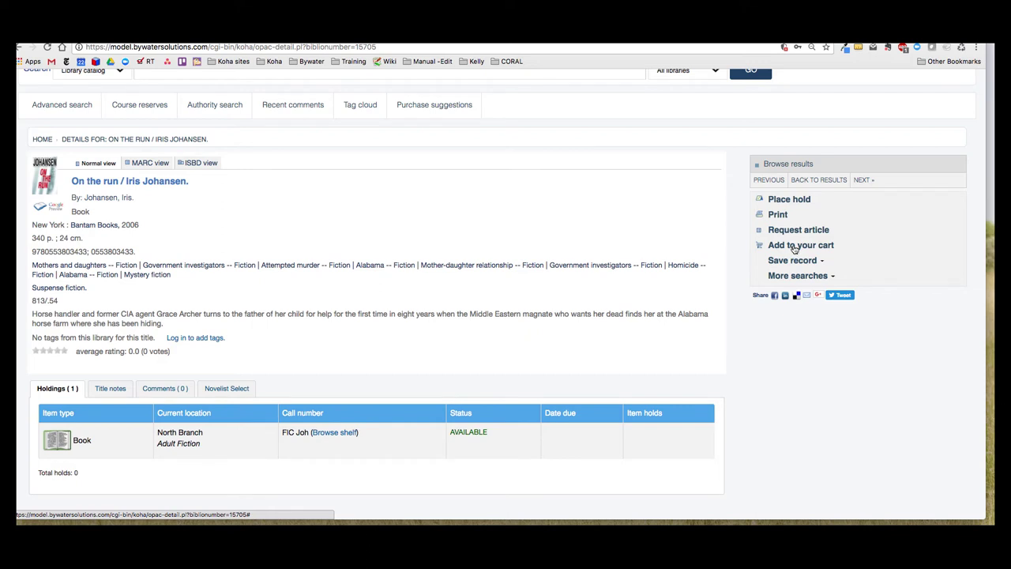
{"action": "left_click", "coordinate": [796, 249]}
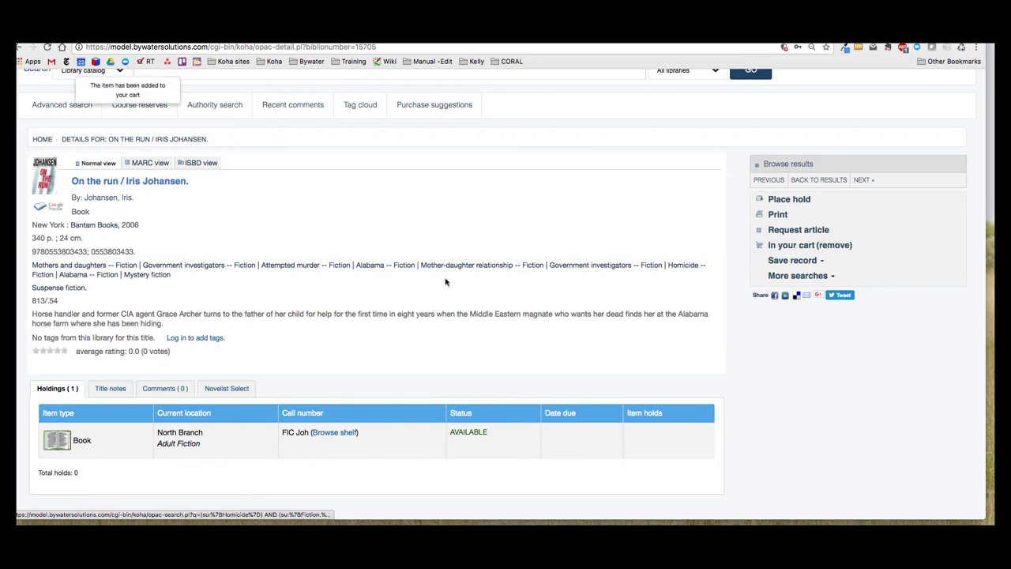
Step: Search the library catalog for "house rules" across all libraries
{"action": "scroll", "coordinate": [445, 280], "scroll_direction": "up", "scroll_amount": 2}
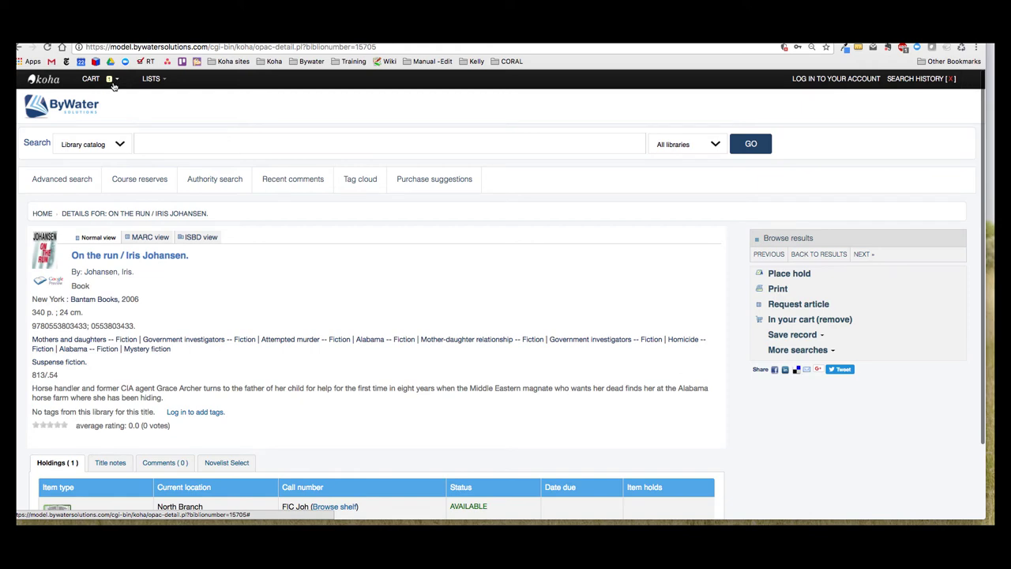
{"action": "scroll", "coordinate": [167, 278], "scroll_direction": "down", "scroll_amount": 2}
{"action": "scroll", "coordinate": [167, 278], "scroll_direction": "up", "scroll_amount": 2}
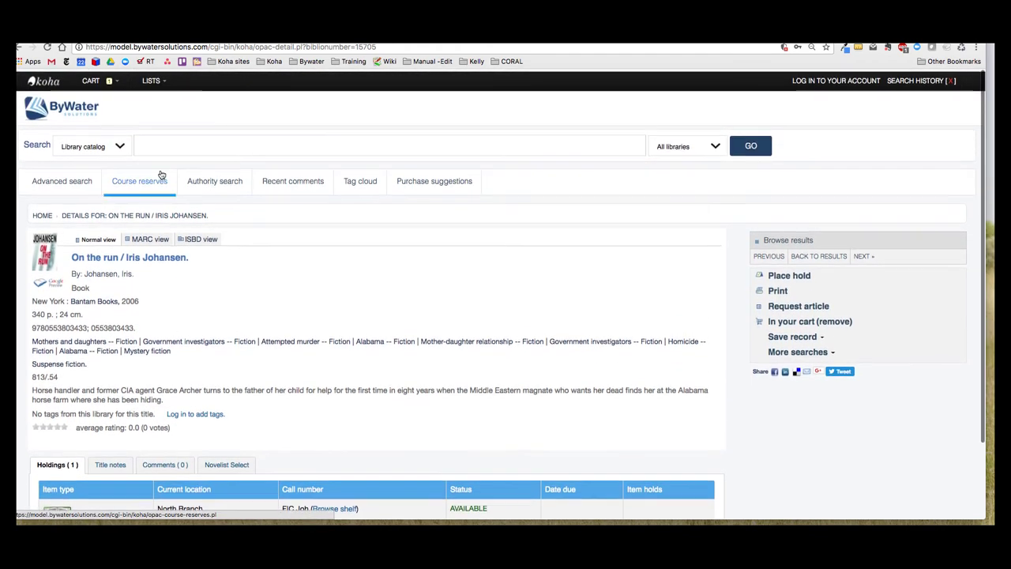
{"action": "left_click", "coordinate": [152, 143]}
{"action": "type", "text": "house rules"}
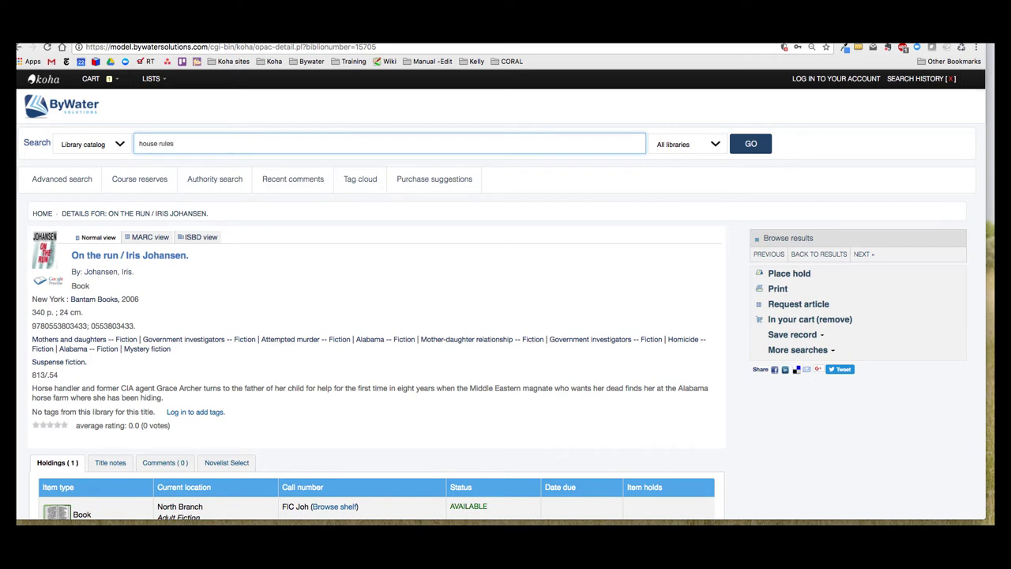
{"action": "left_click", "coordinate": [749, 145]}
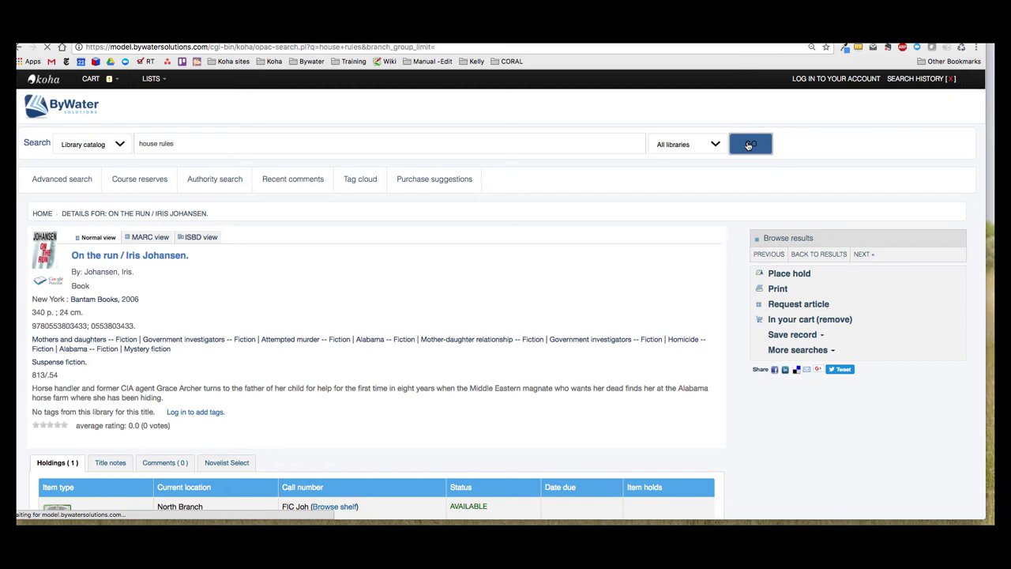
Step: Add the 2010 Atria Books edition of House Rules: A Novel to the cart directly from the search results
{"action": "scroll", "coordinate": [599, 232], "scroll_direction": "down", "scroll_amount": 3}
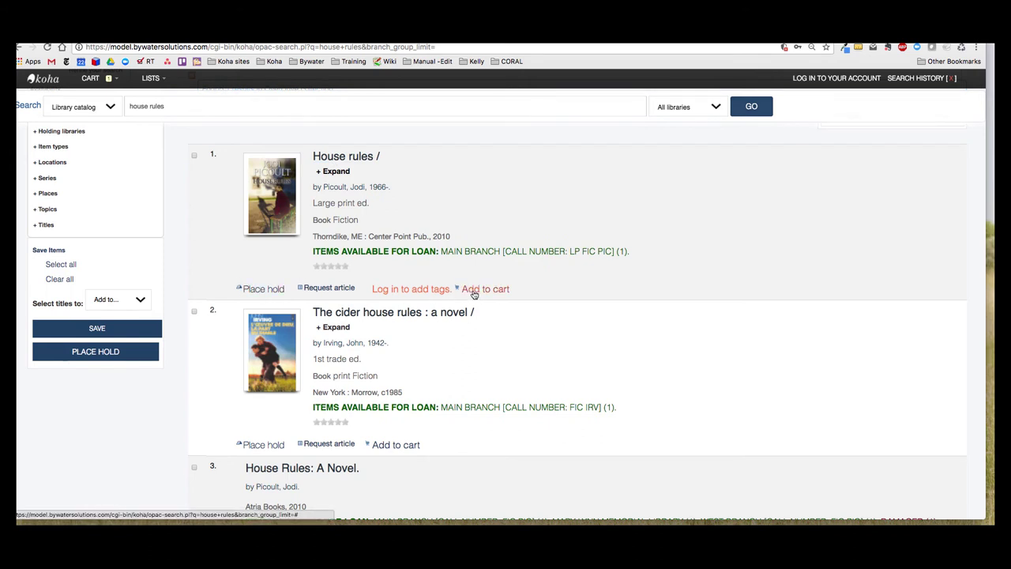
{"action": "scroll", "coordinate": [474, 294], "scroll_direction": "down", "scroll_amount": 1}
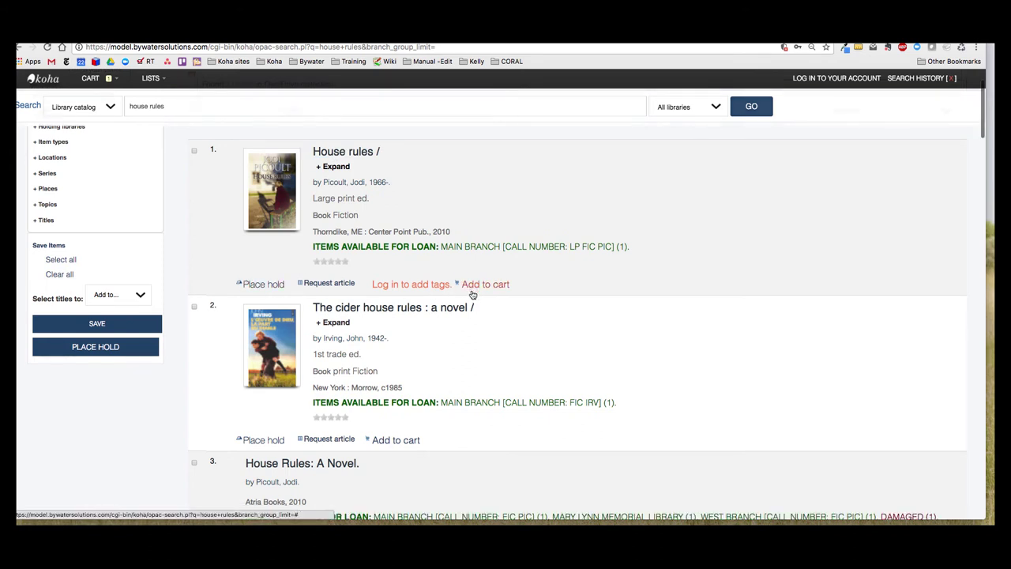
{"action": "scroll", "coordinate": [472, 294], "scroll_direction": "down", "scroll_amount": 3}
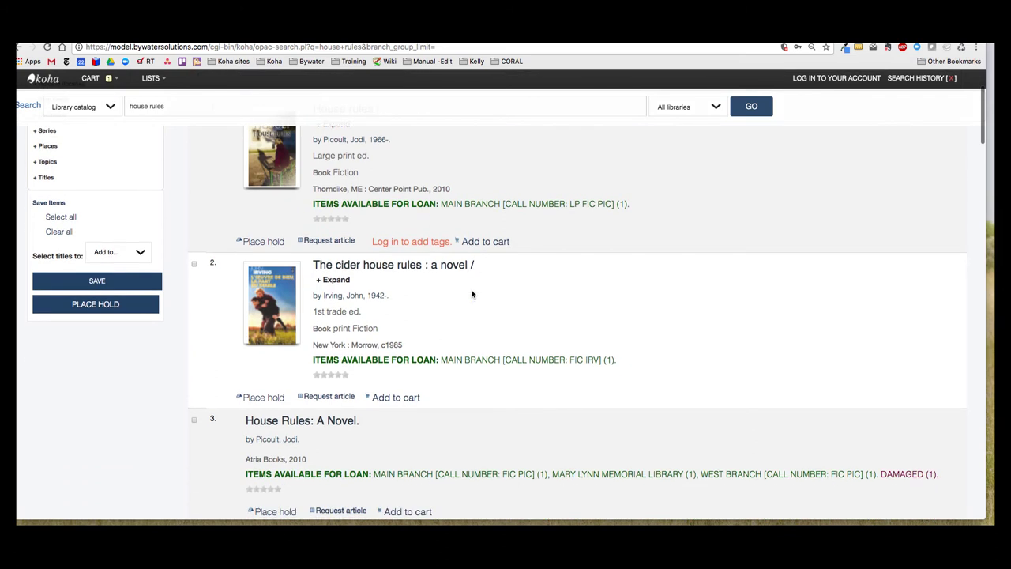
{"action": "scroll", "coordinate": [384, 327], "scroll_direction": "up", "scroll_amount": 5}
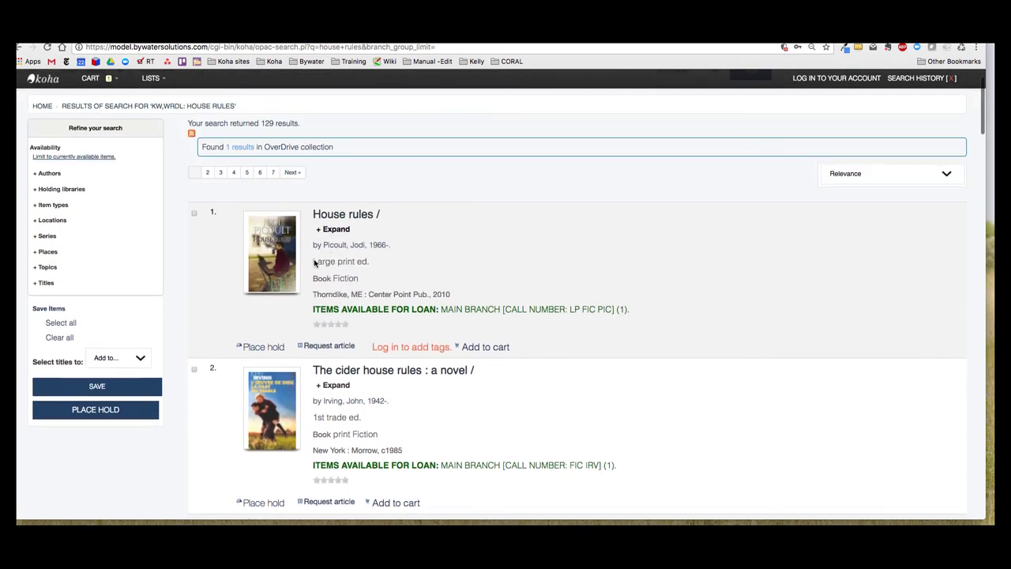
{"action": "scroll", "coordinate": [447, 307], "scroll_direction": "down", "scroll_amount": 1}
{"action": "scroll", "coordinate": [447, 306], "scroll_direction": "down", "scroll_amount": 5}
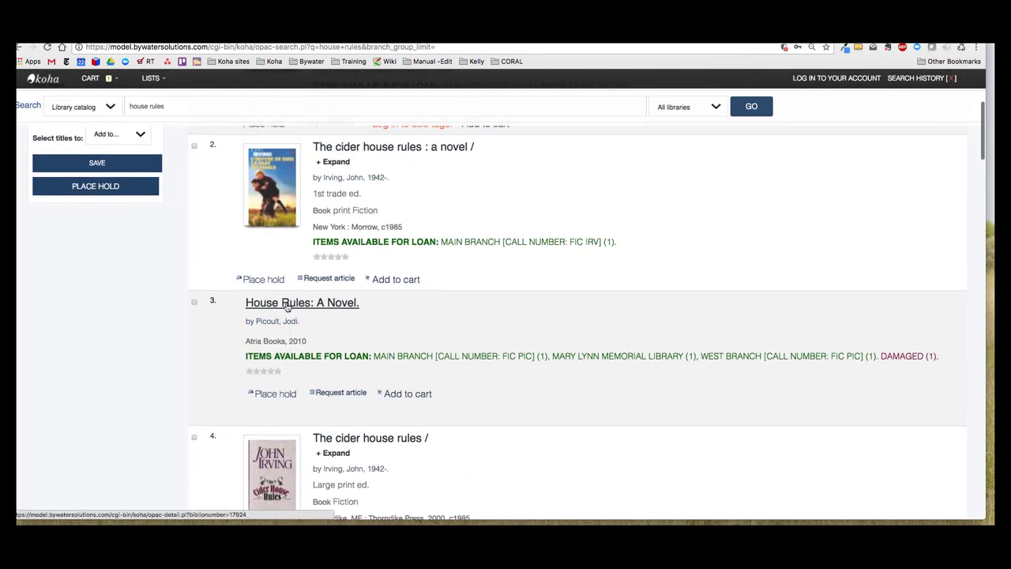
{"action": "left_click", "coordinate": [407, 393]}
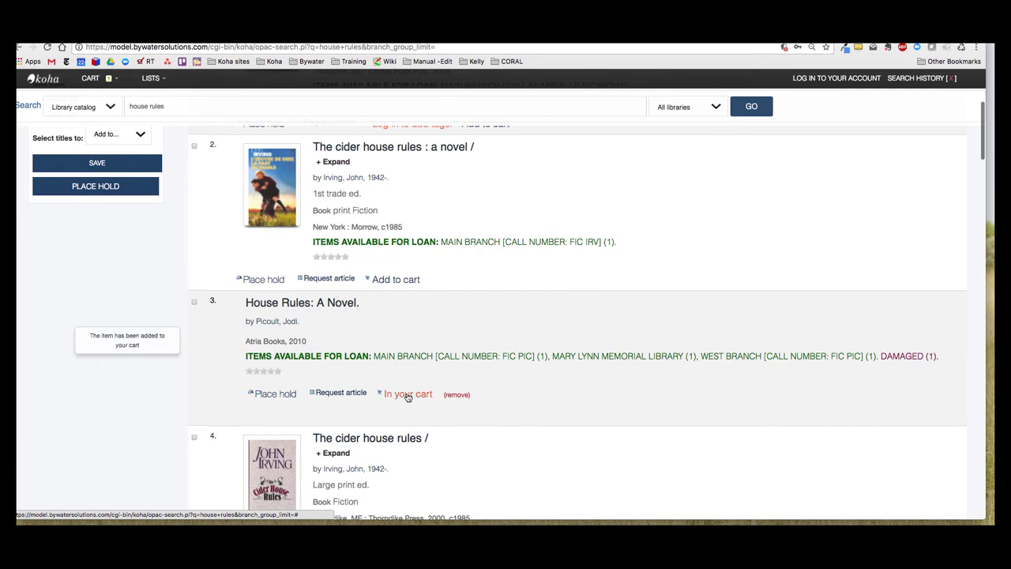
Step: Open the cart in its own window and move that window clear of the browser's edge
{"action": "scroll", "coordinate": [408, 356], "scroll_direction": "up", "scroll_amount": 10}
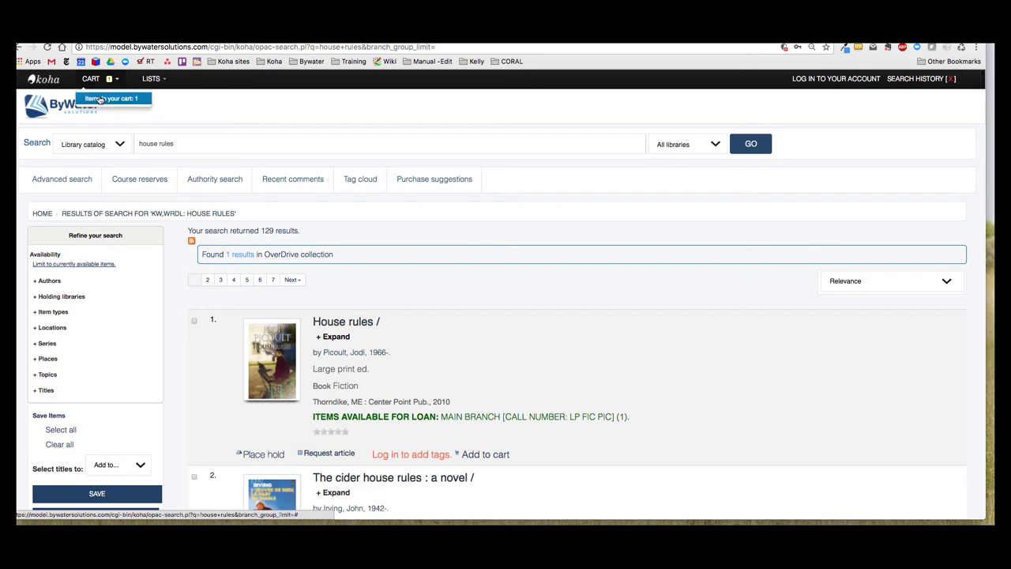
{"action": "left_click", "coordinate": [100, 101]}
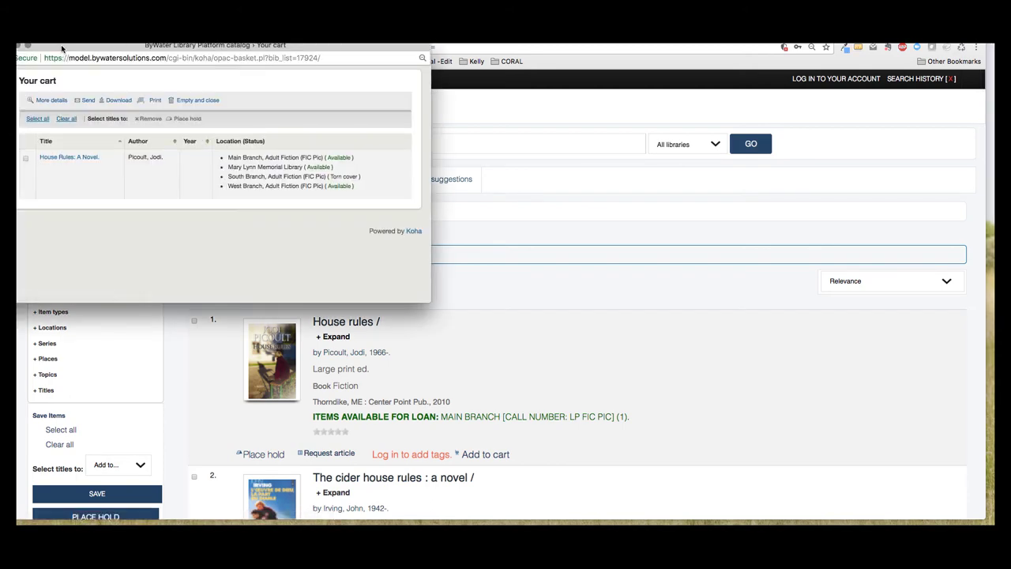
{"action": "left_click_drag", "start_coordinate": [105, 63], "coordinate": [272, 120]}
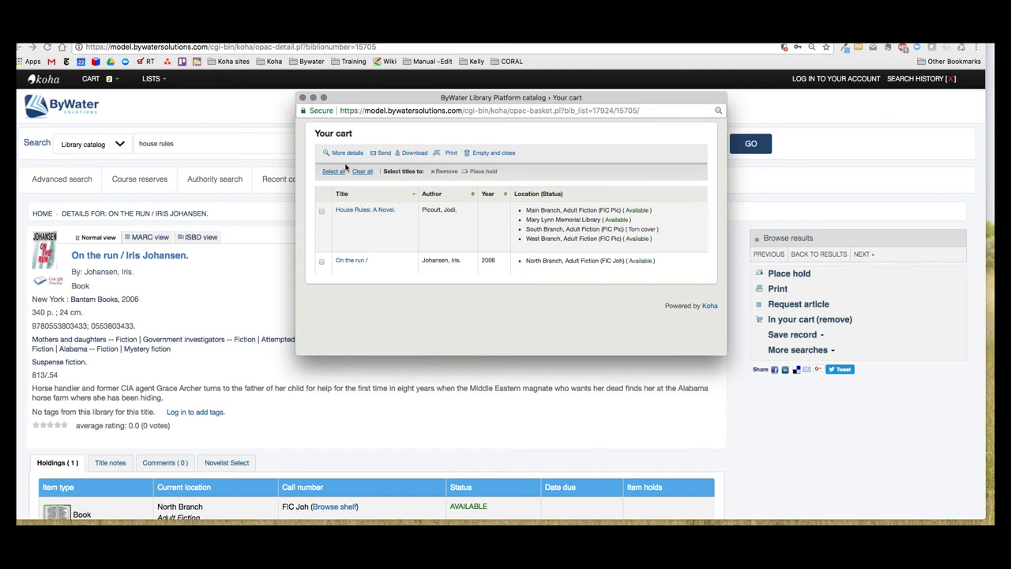
Step: Select House Rules: A Novel in the cart, review the cart titles with more details shown, and close the cart window
{"action": "left_click", "coordinate": [322, 214]}
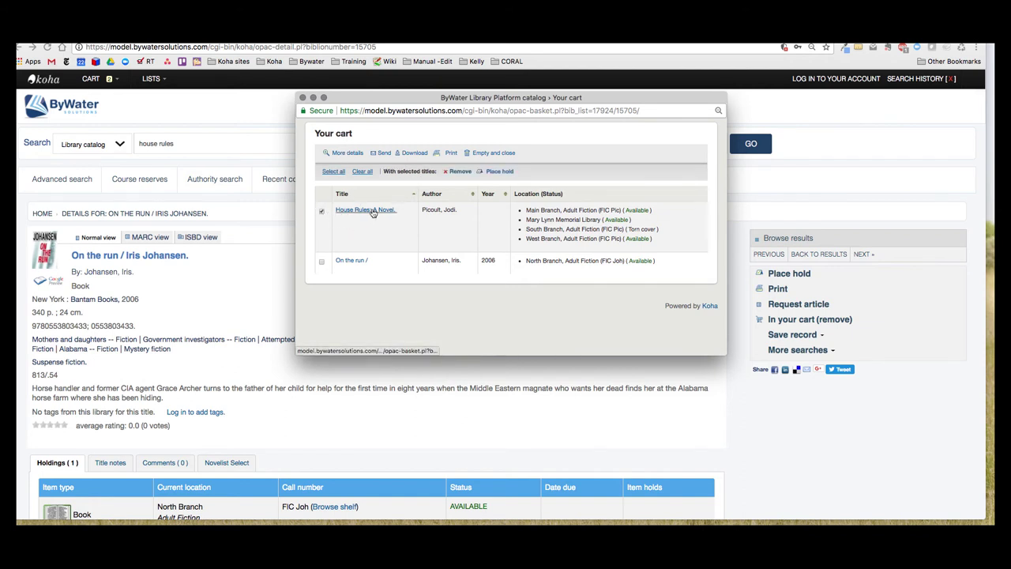
{"action": "left_click", "coordinate": [350, 154]}
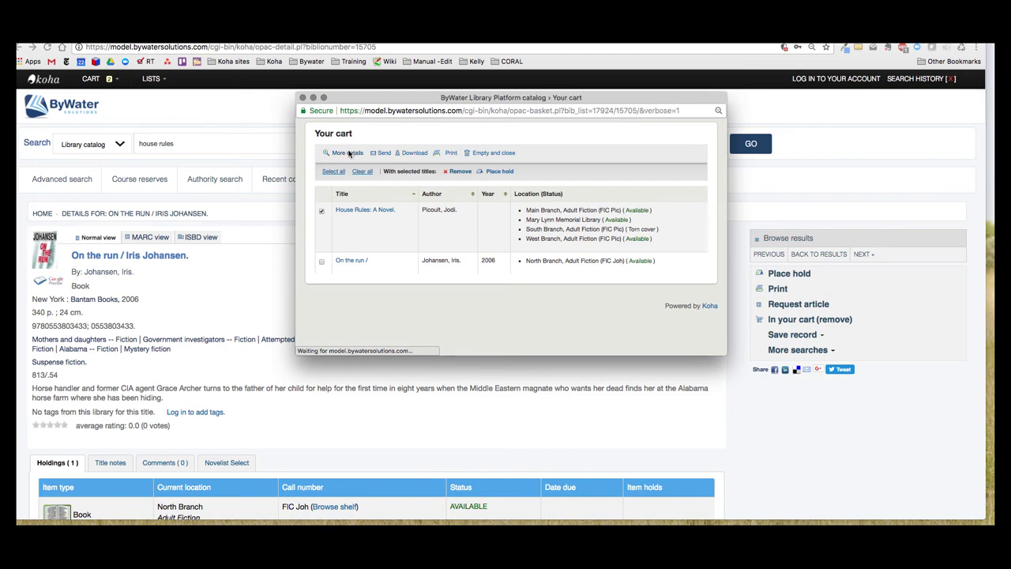
{"action": "scroll", "coordinate": [410, 274], "scroll_direction": "down", "scroll_amount": 5}
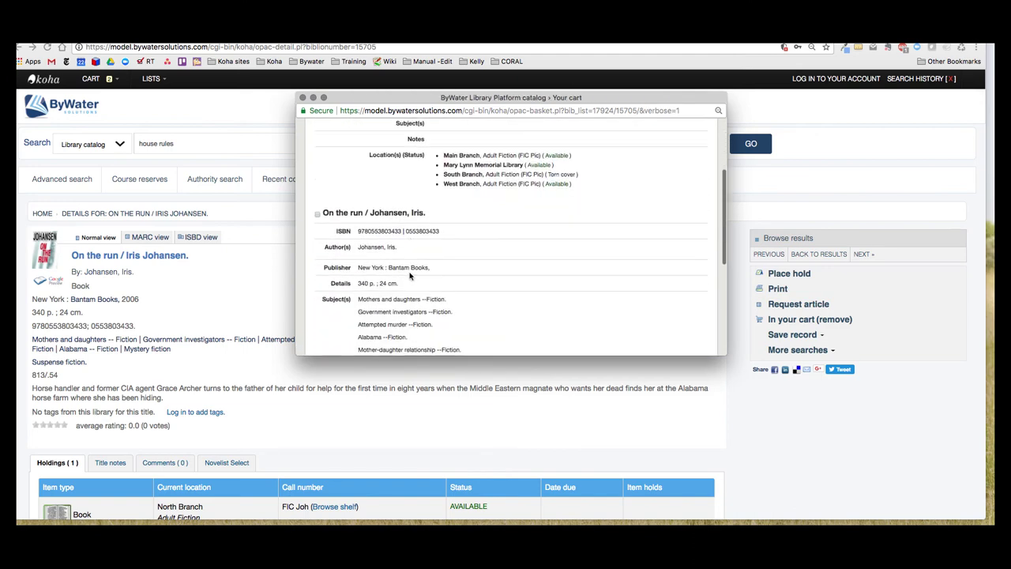
{"action": "scroll", "coordinate": [409, 275], "scroll_direction": "down", "scroll_amount": 4}
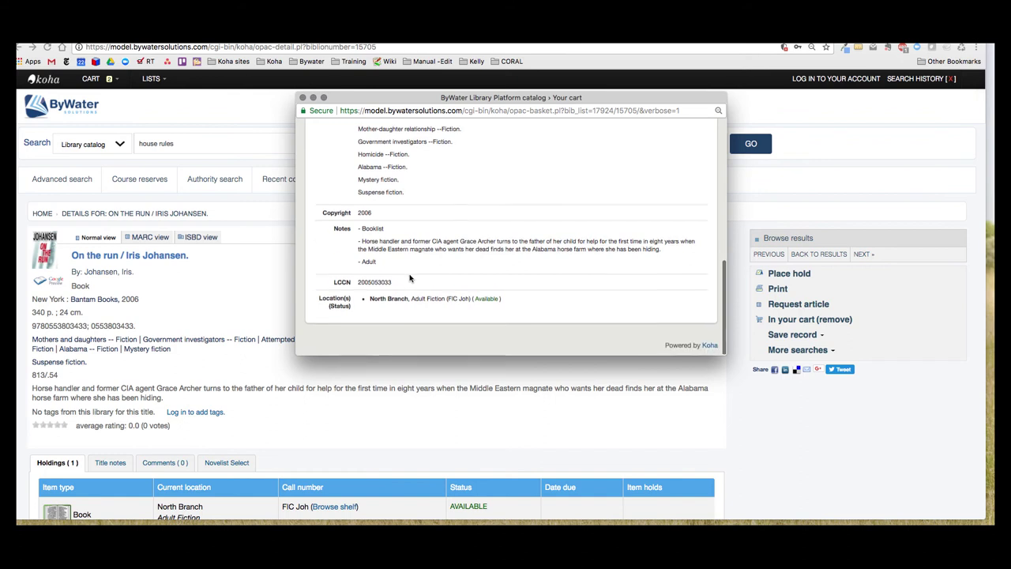
{"action": "scroll", "coordinate": [384, 309], "scroll_direction": "up", "scroll_amount": 8}
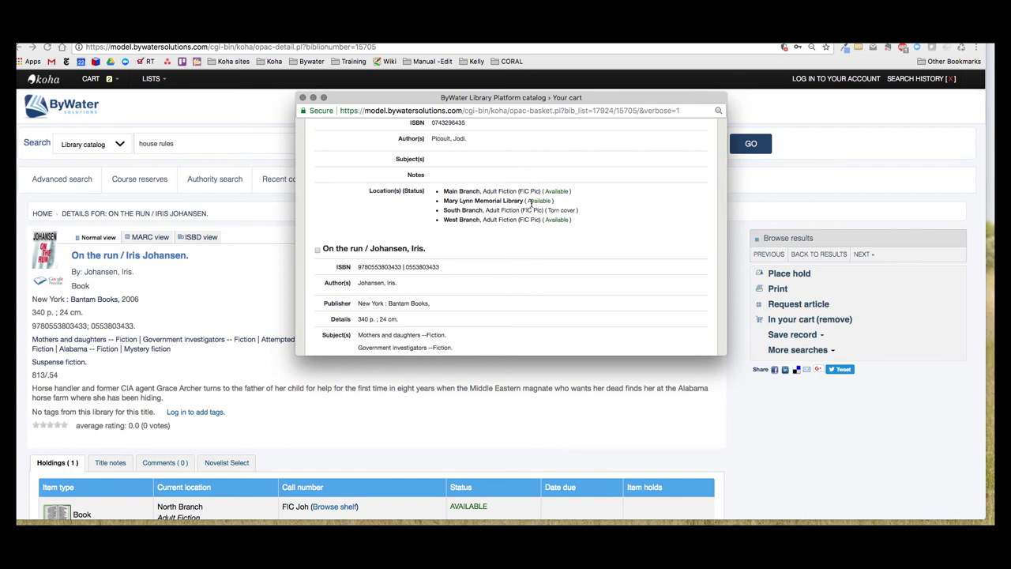
{"action": "scroll", "coordinate": [375, 225], "scroll_direction": "up", "scroll_amount": 4}
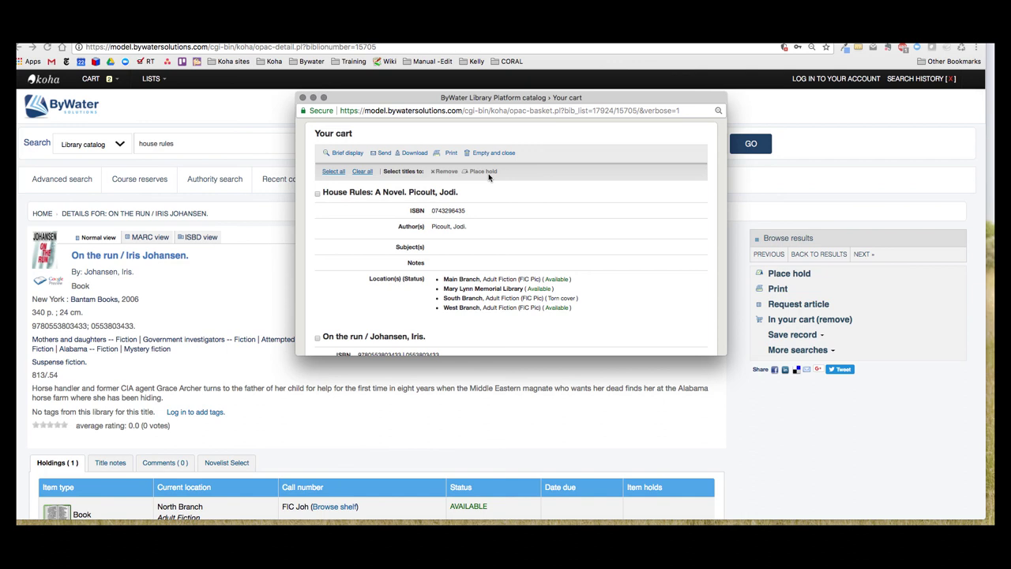
{"action": "left_click", "coordinate": [301, 97]}
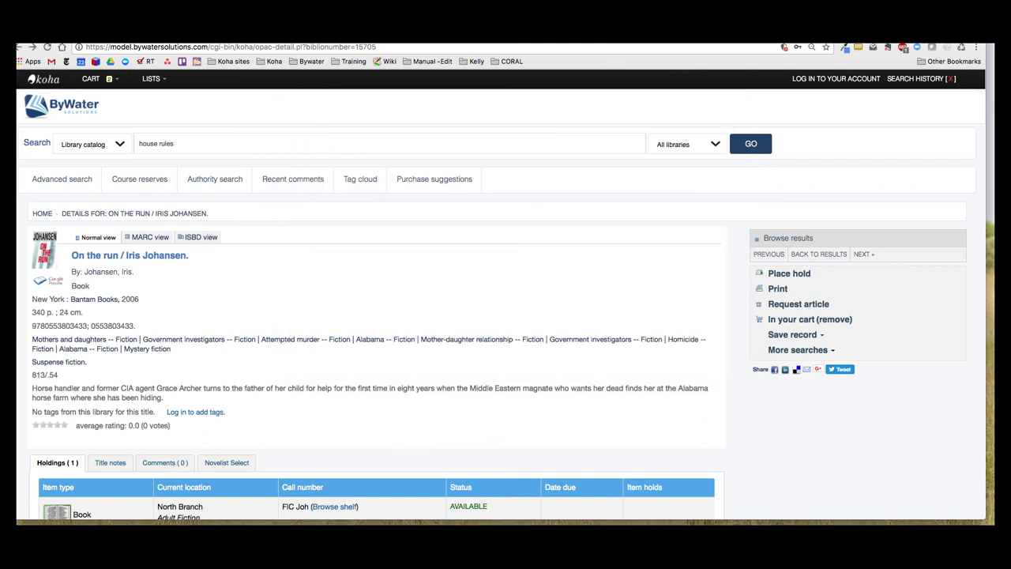